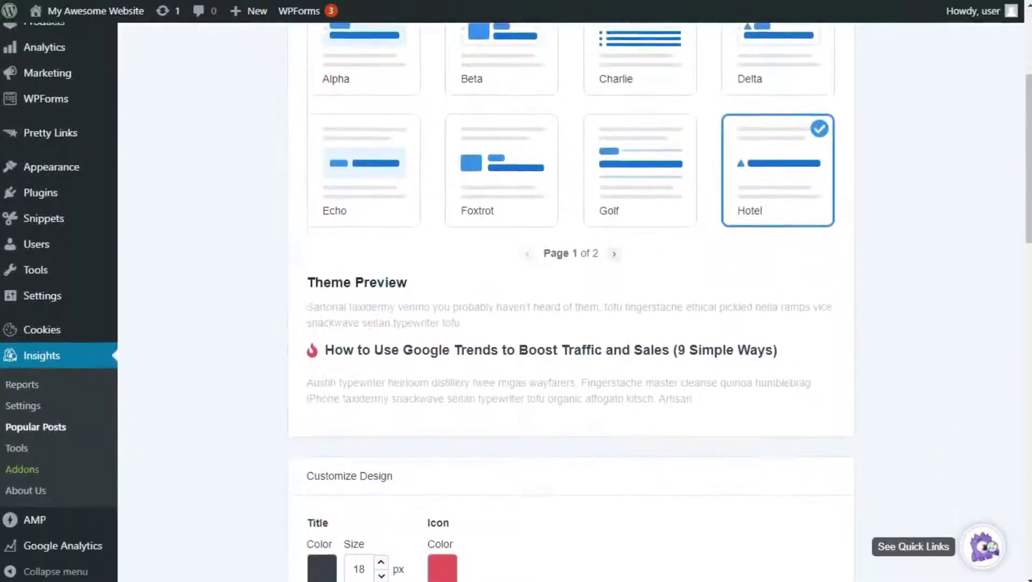
- Scroll down and switch to the Popular Products settings tab
scroll(572, 301, down, 2)
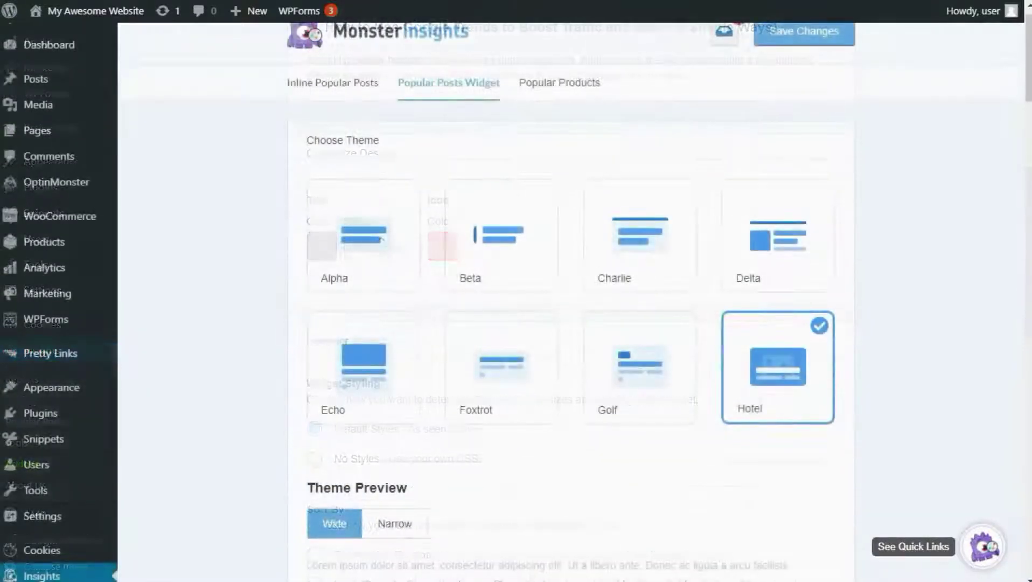
scroll(572, 302, down, 1)
scroll(571, 302, down, 8)
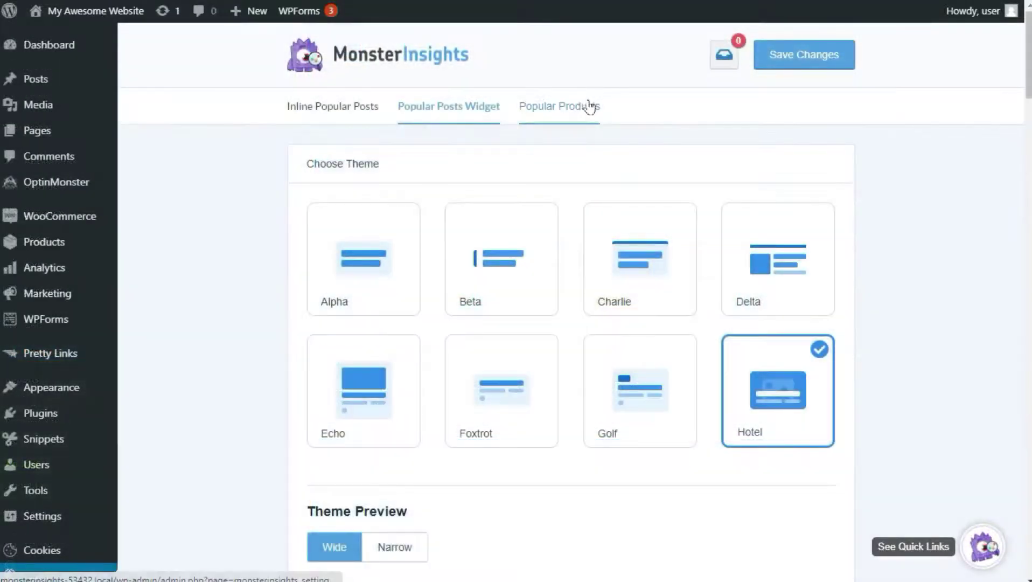
click(587, 106)
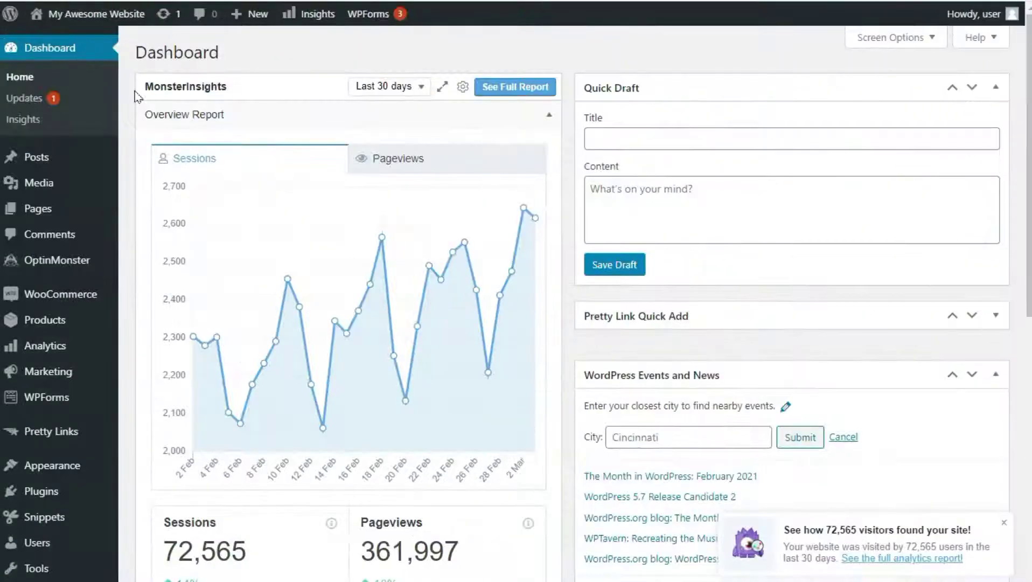
- Open the Popular Posts settings page from the Insights menu
scroll(135, 98, down, 6)
mouse_move(54, 360)
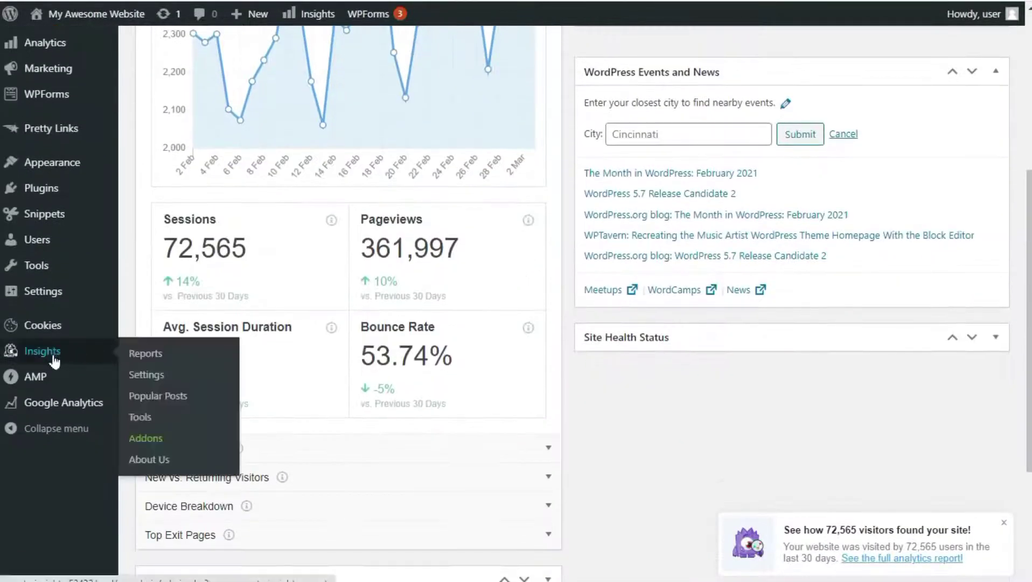
click(141, 395)
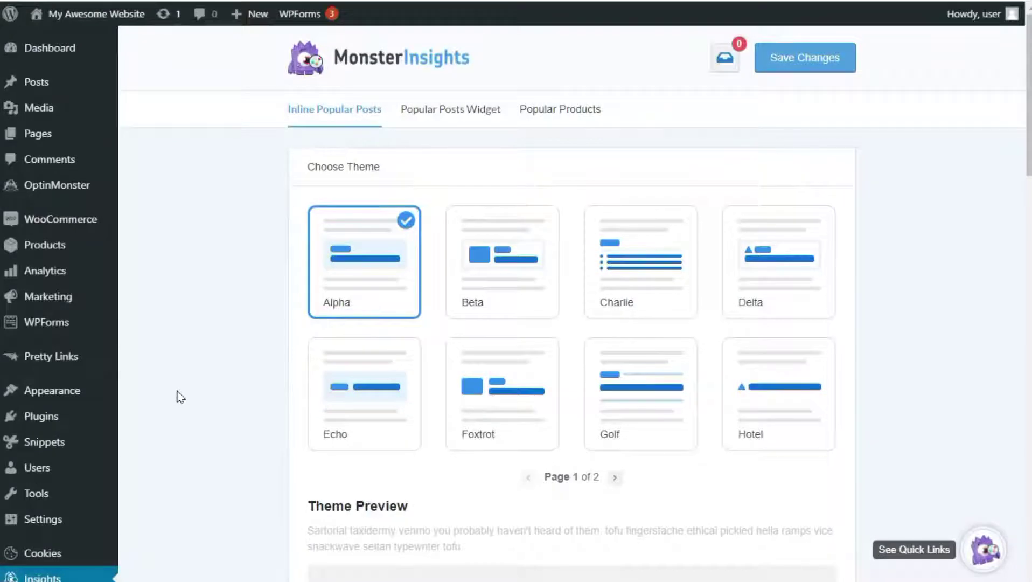
- Try the Beta, Charlie and Delta inline themes, then settle on Alpha
scroll(926, 155, down, 3)
click(479, 127)
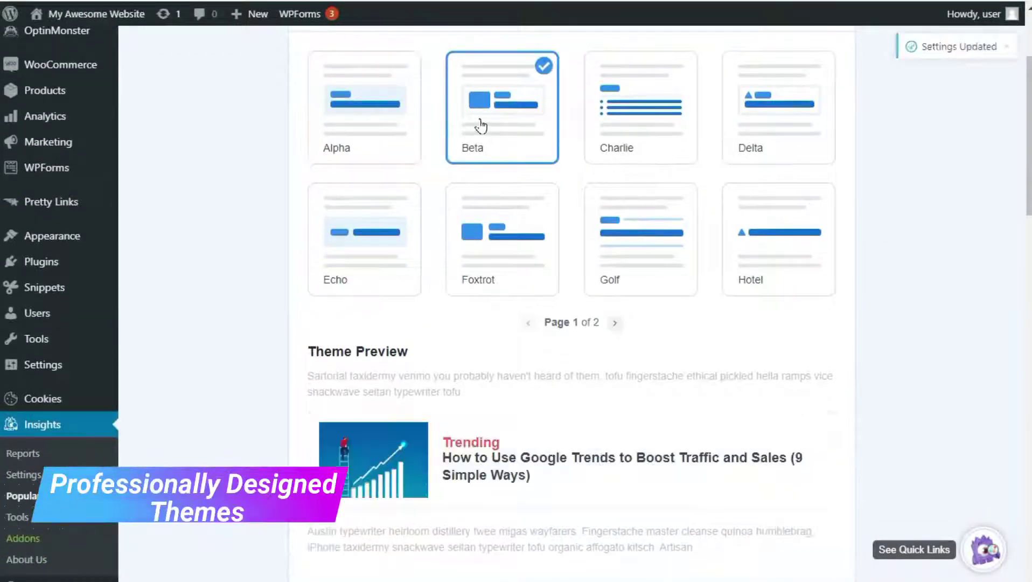
click(625, 125)
click(742, 120)
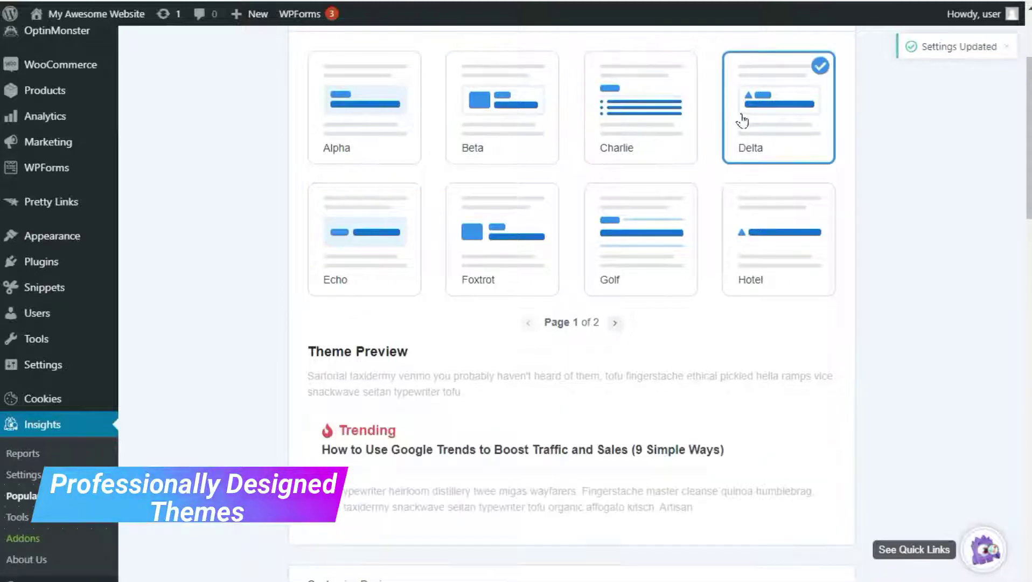
click(397, 115)
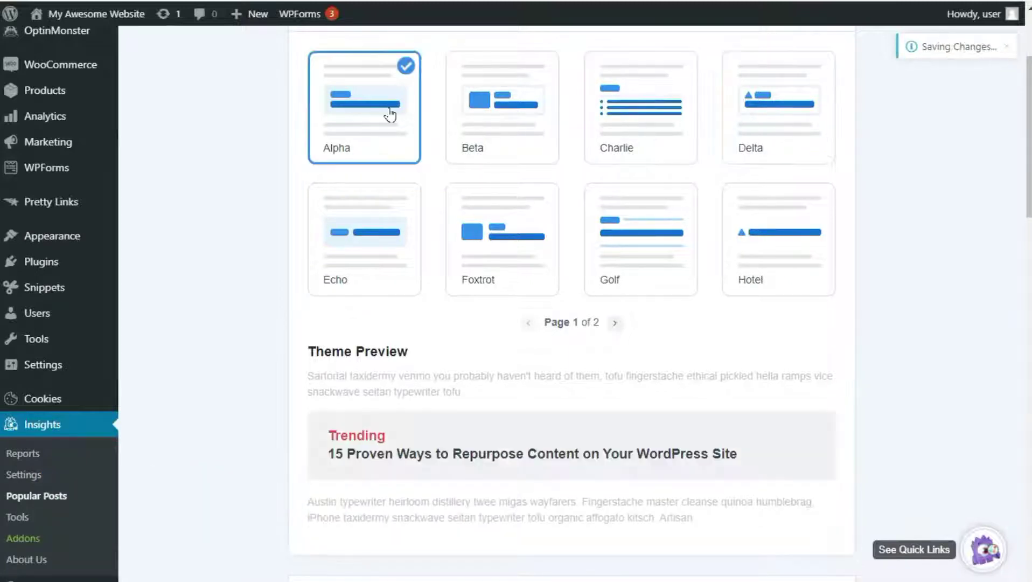
scroll(986, 164, down, 3)
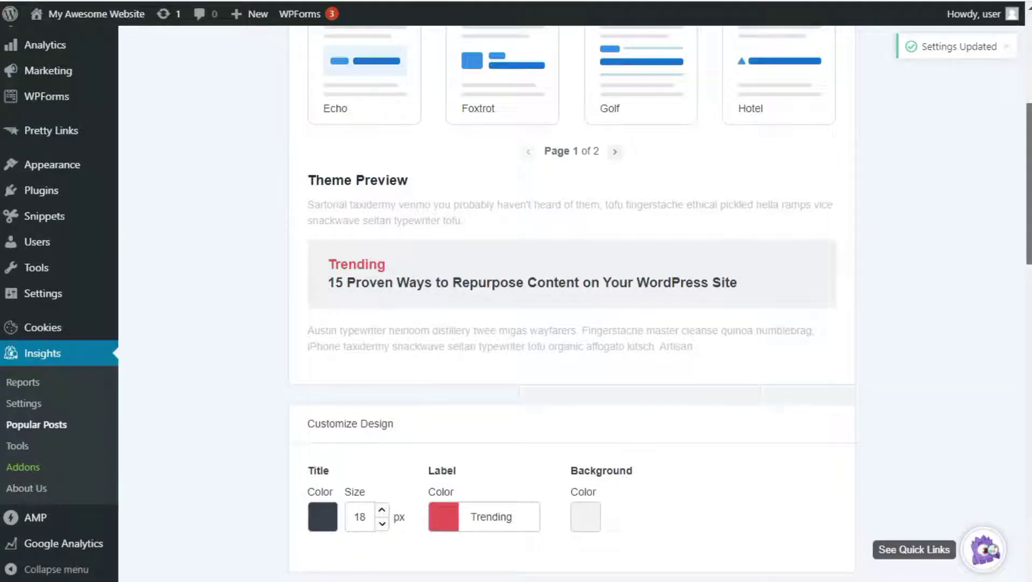
scroll(319, 179, down, 6)
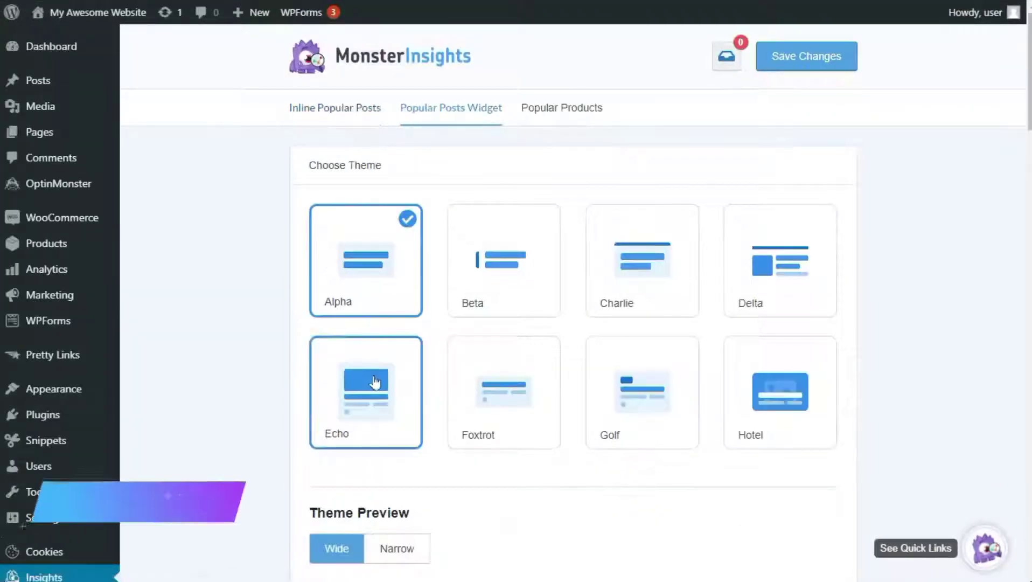
- Give the Popular Posts widget the Echo theme and preview it narrow
click(376, 386)
scroll(890, 223, down, 8)
click(396, 122)
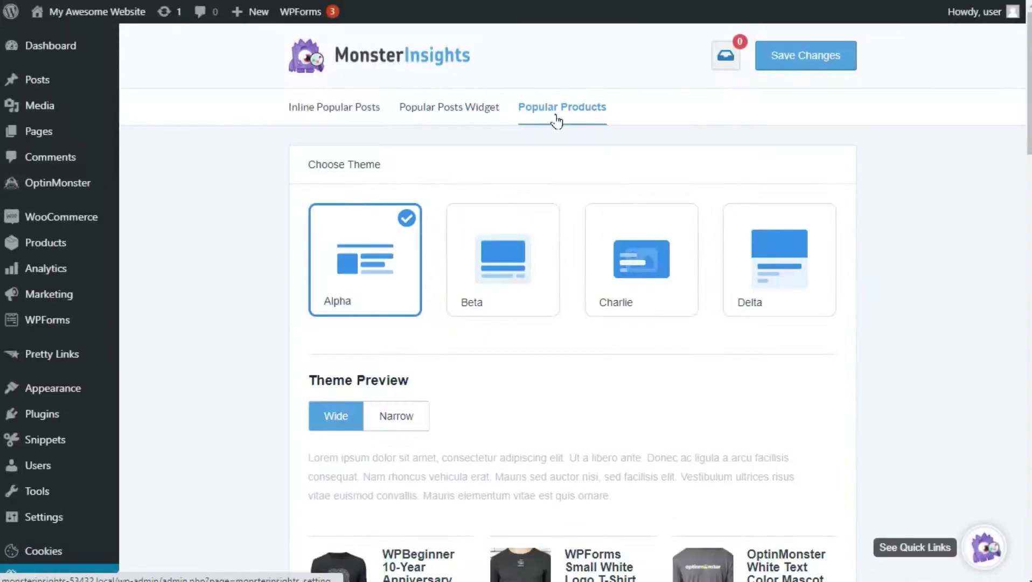
- Lay out Popular Products as a one-column list with No Styles
scroll(445, 486, down, 10)
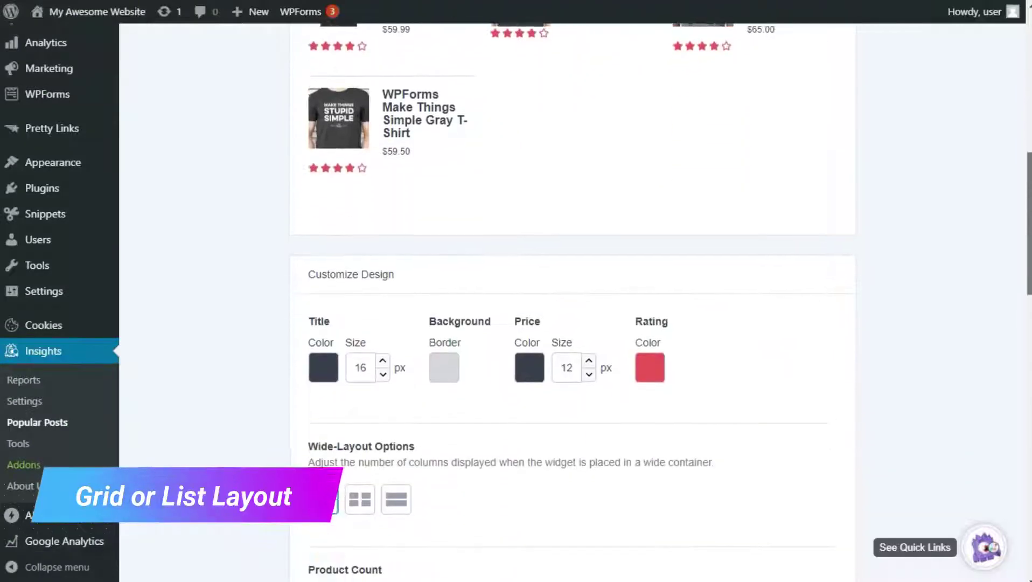
click(360, 496)
scroll(381, 491, up, 5)
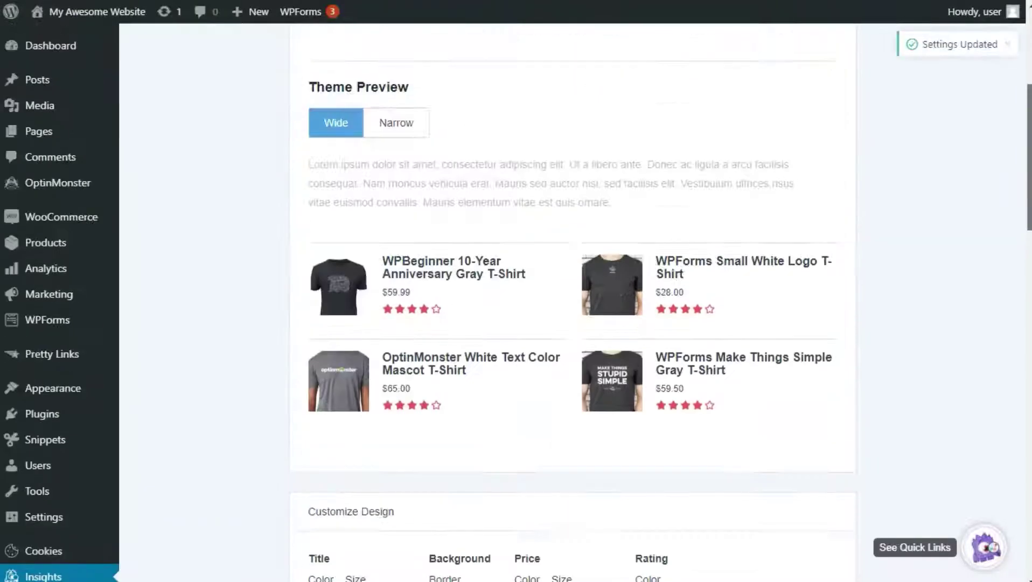
scroll(380, 491, down, 10)
click(401, 150)
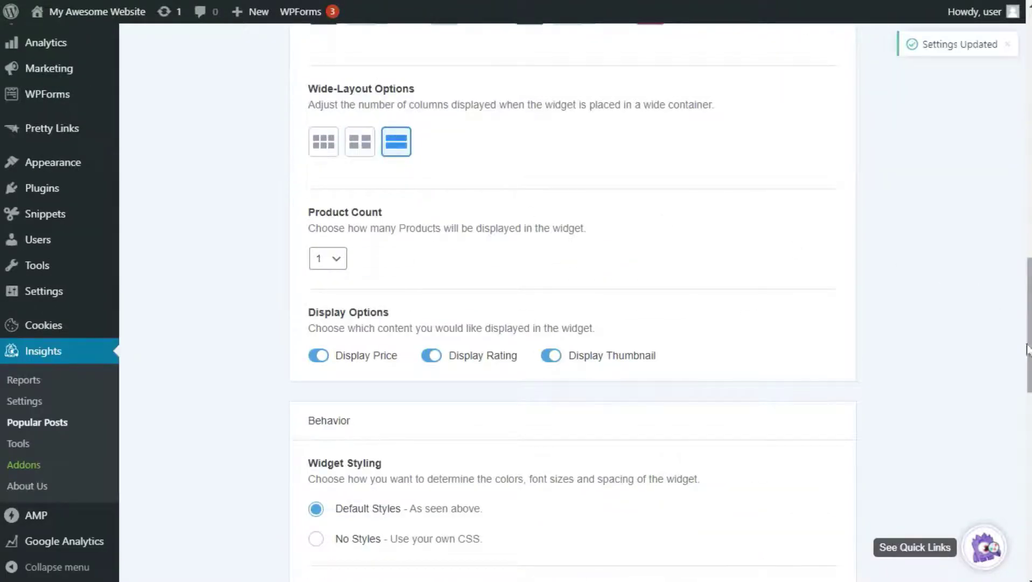
drag(1028, 318, 1026, 196)
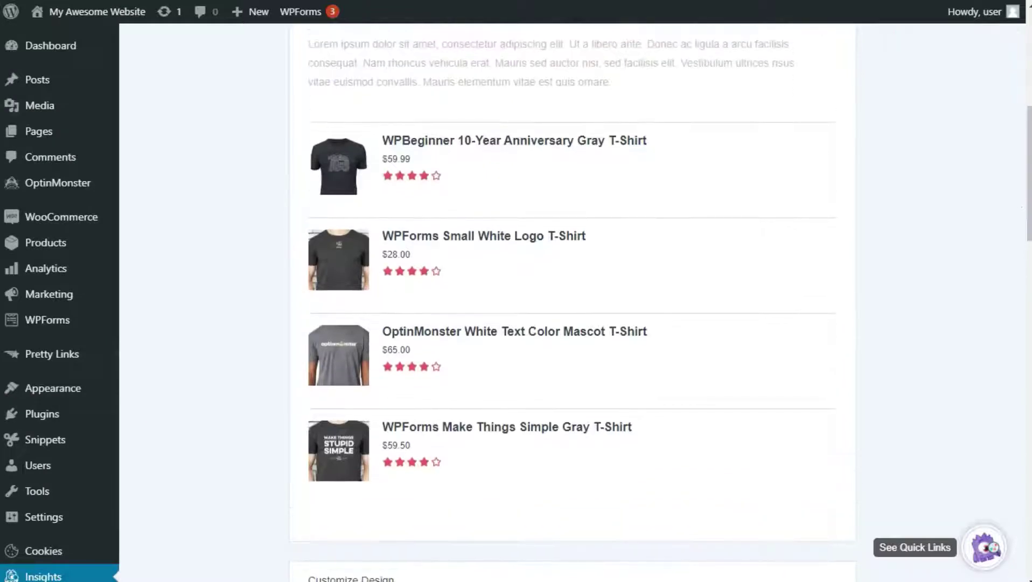
scroll(578, 371, down, 10)
click(315, 348)
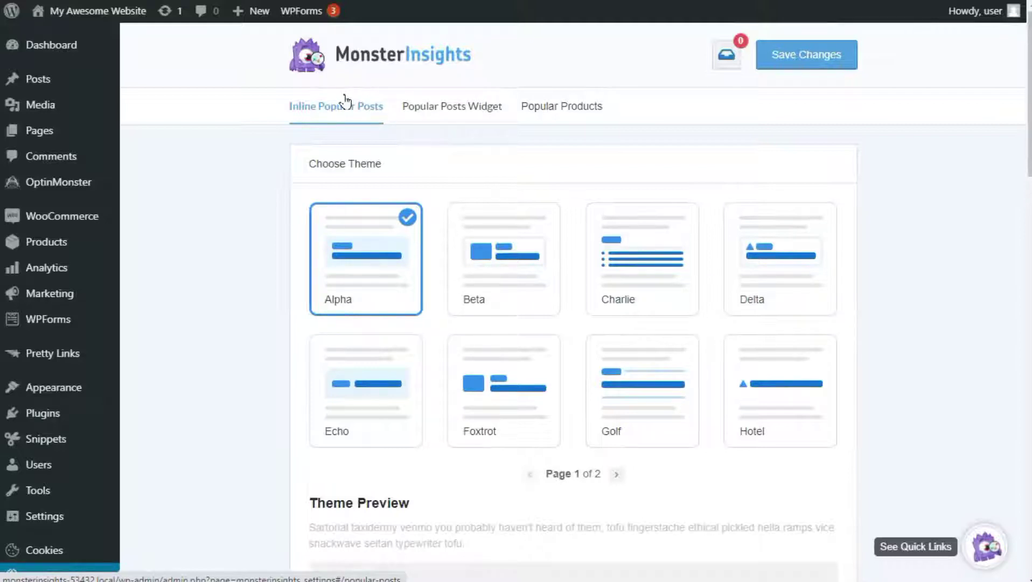
click(464, 111)
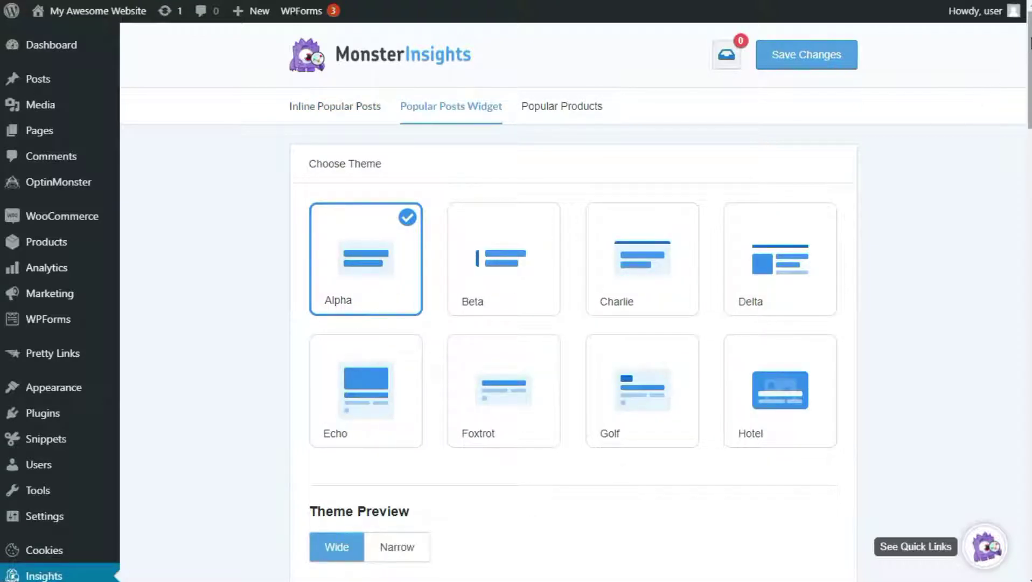
click(566, 108)
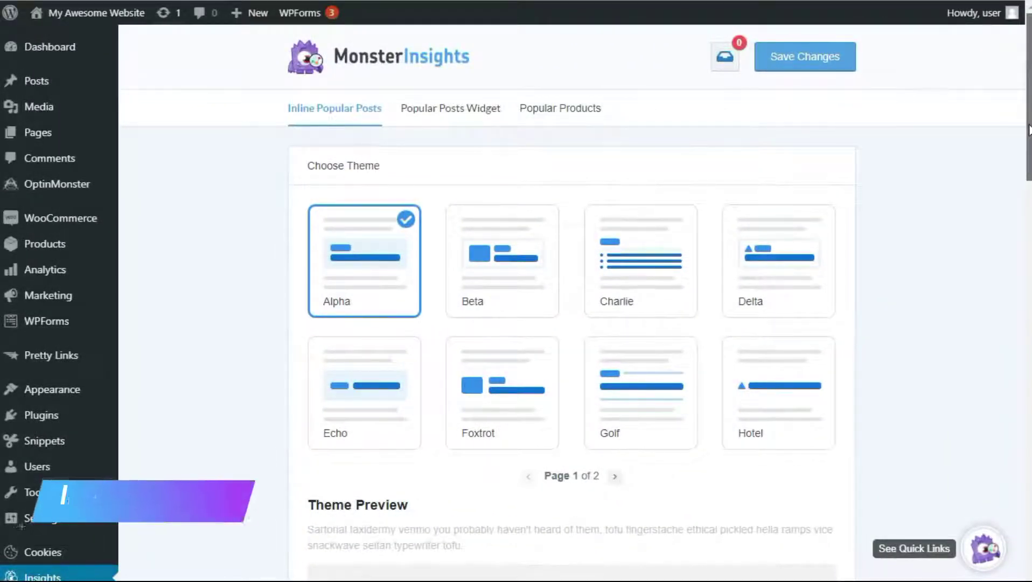
- Try ranking popular posts by SharedCount and begin entering its API key
scroll(1029, 129, down, 10)
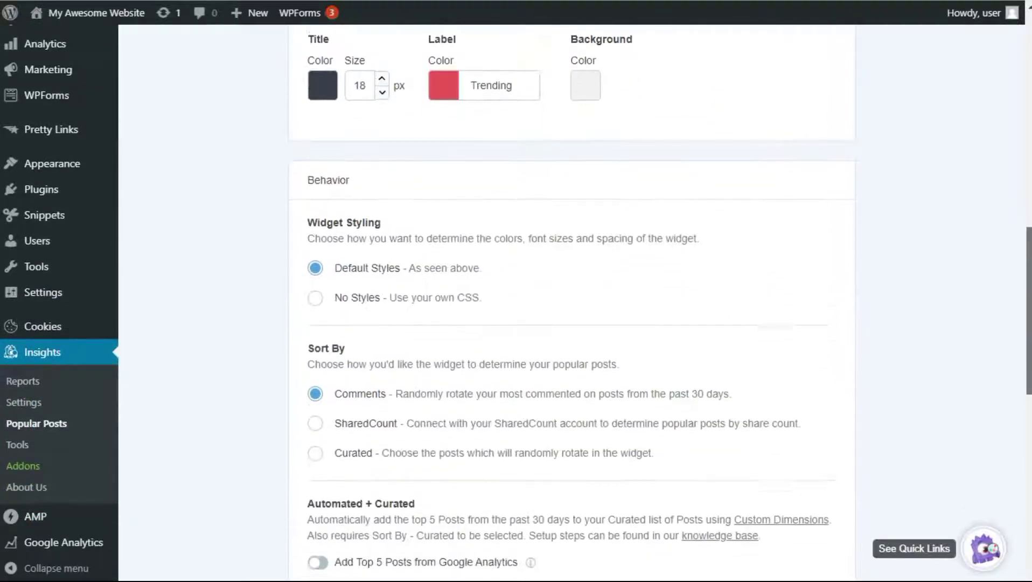
scroll(575, 304, down, 6)
scroll(574, 304, down, 1)
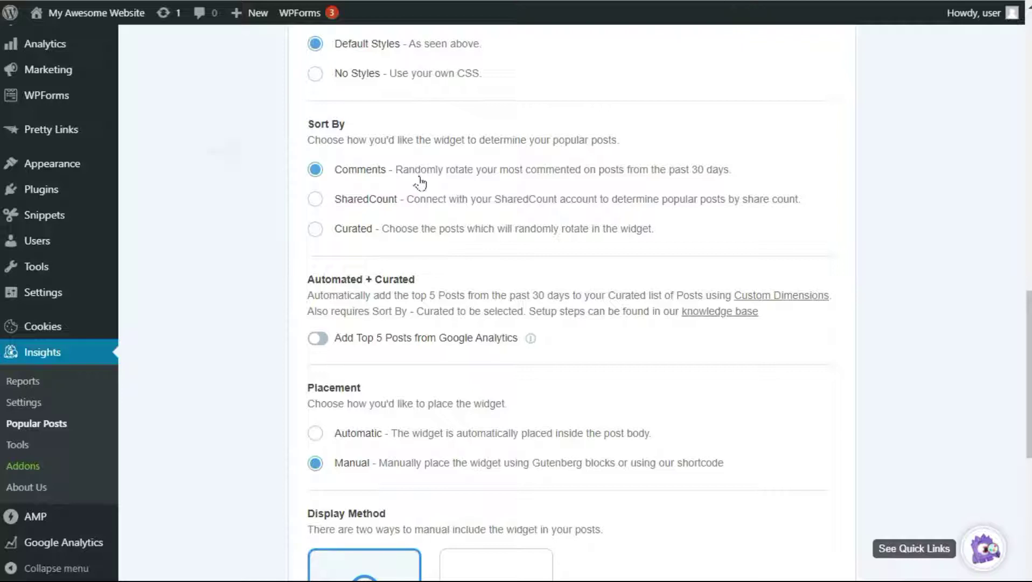
click(318, 202)
click(383, 273)
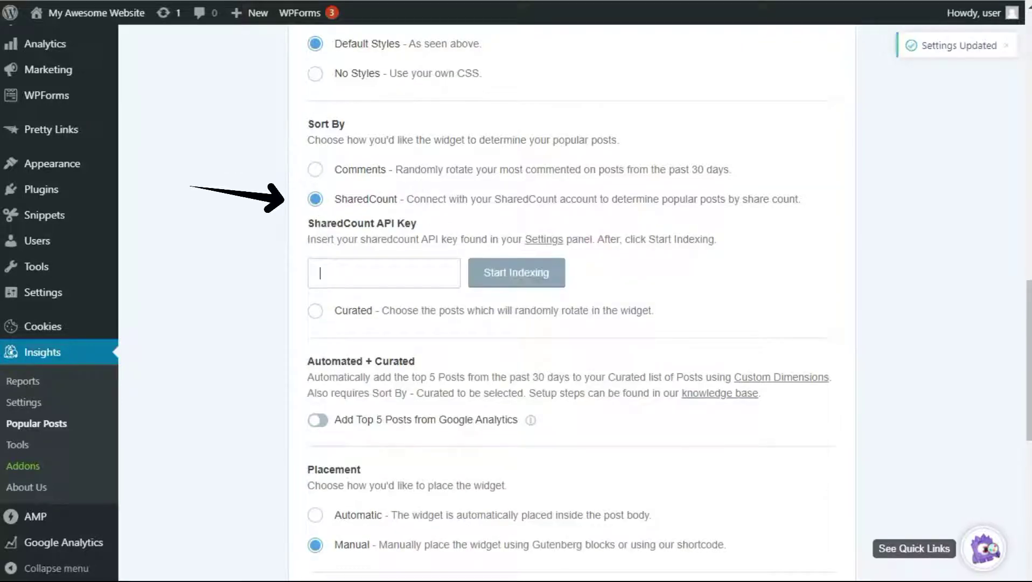
- Switch to a curated list and add the Focus Keyphrase post
click(316, 311)
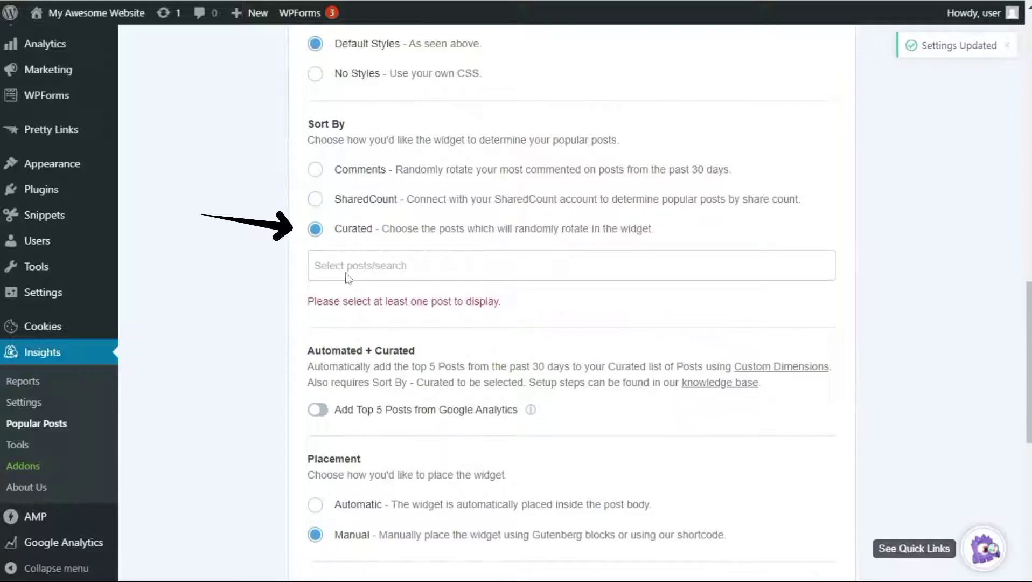
click(571, 265)
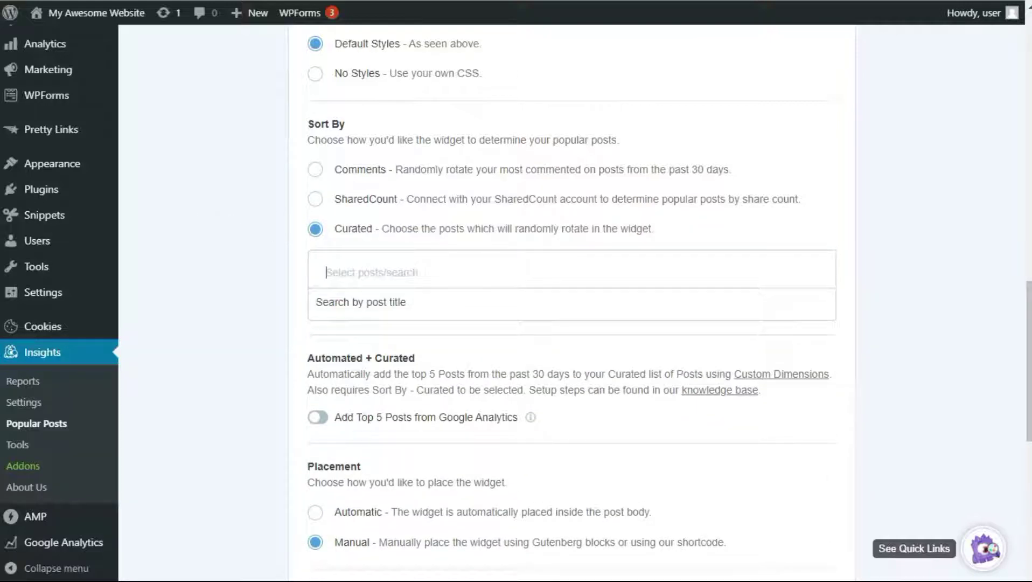
text(Foc)
key(Return)
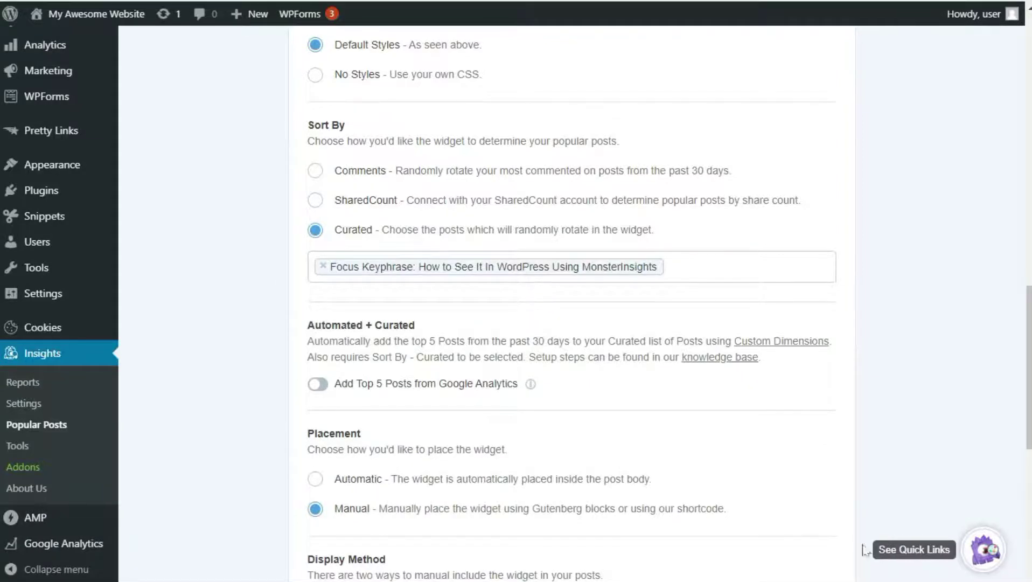
- Auto-add Google Analytics' top 5 posts and confirm the data fetch test succeeds
click(318, 386)
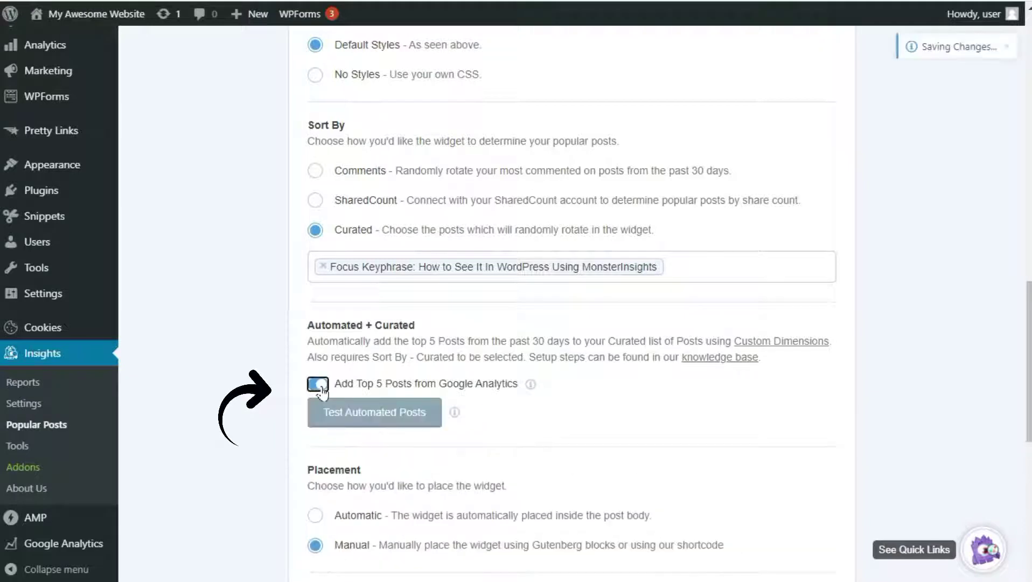
click(354, 415)
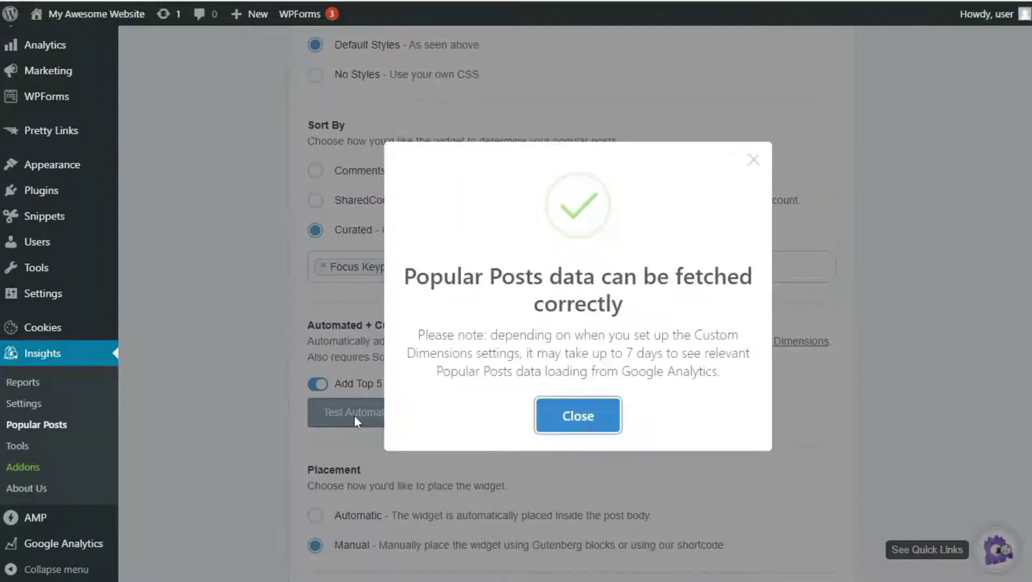
click(566, 425)
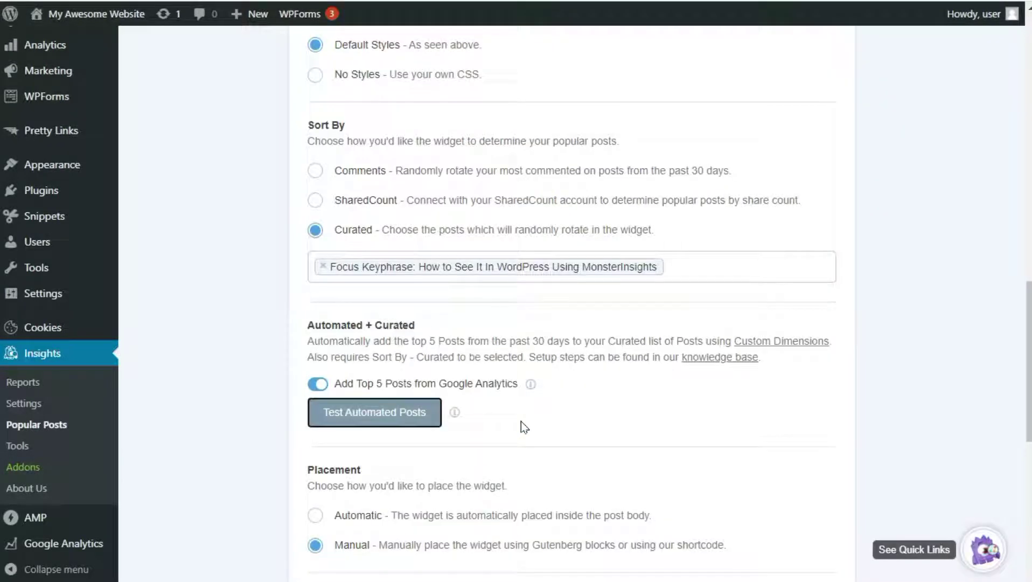
- Place inline posts automatically after 122 words, with multiple entries at least 306 words apart
scroll(571, 324, down, 2)
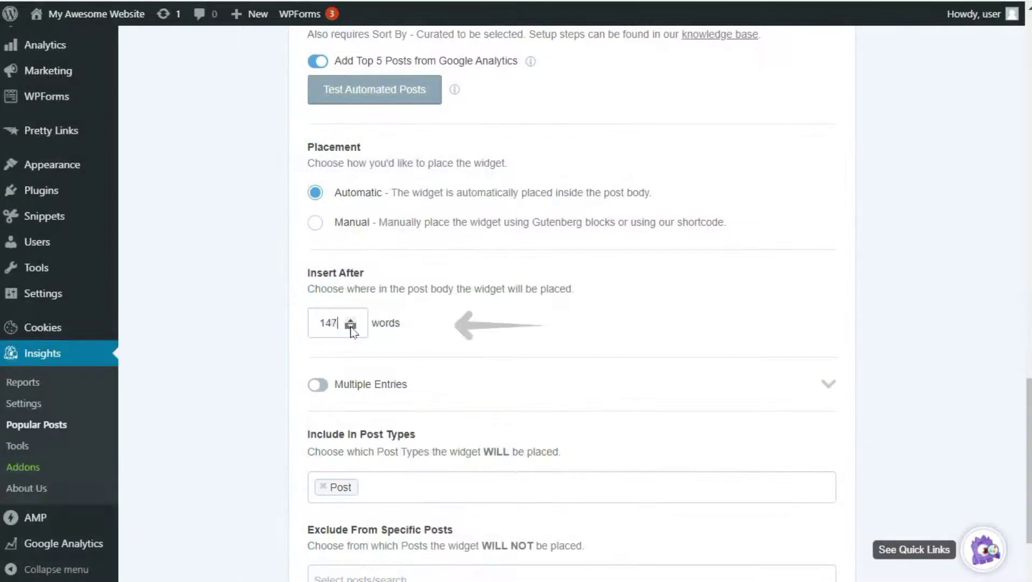
click(351, 322)
click(350, 327)
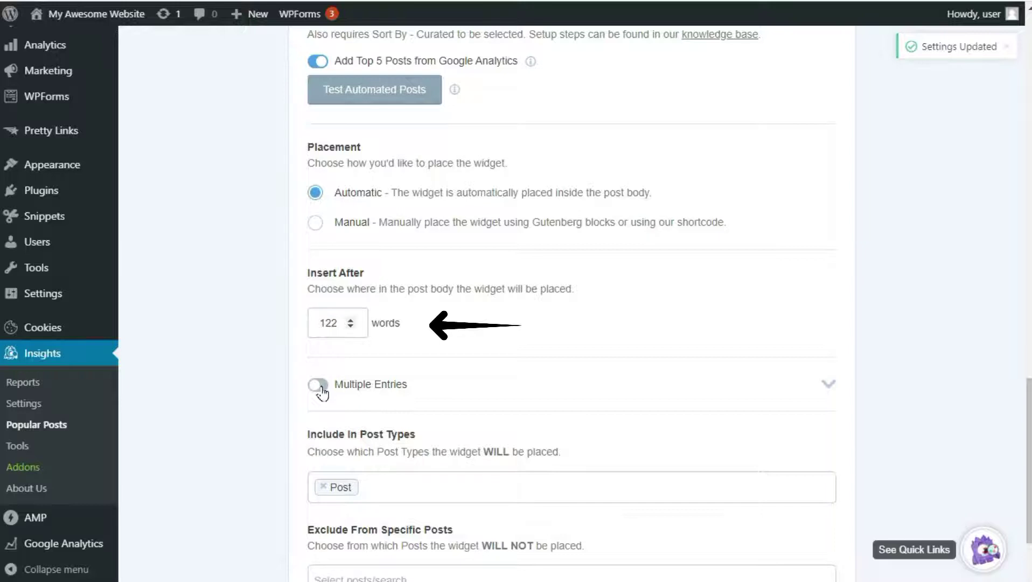
click(320, 386)
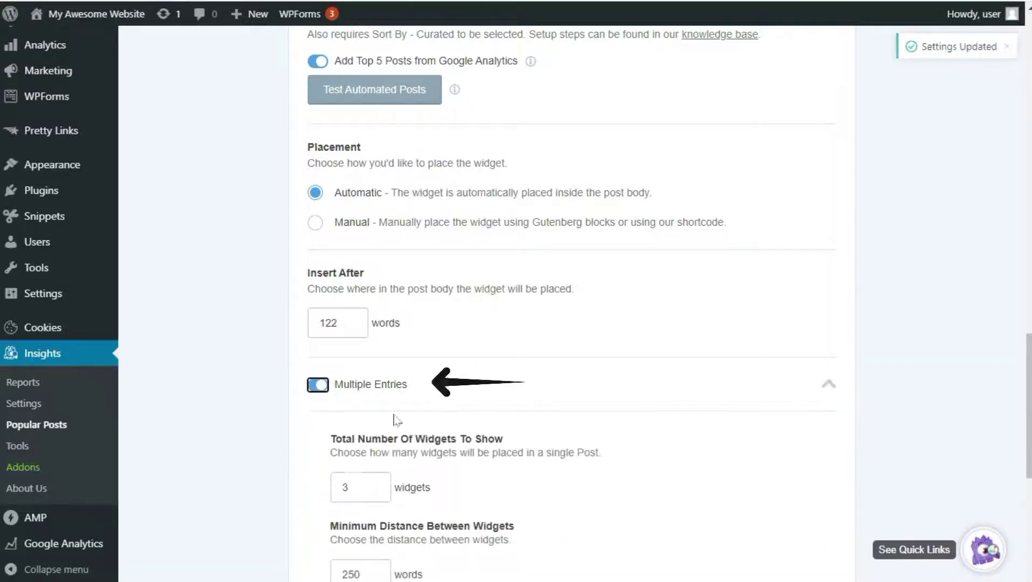
scroll(1013, 376, down, 4)
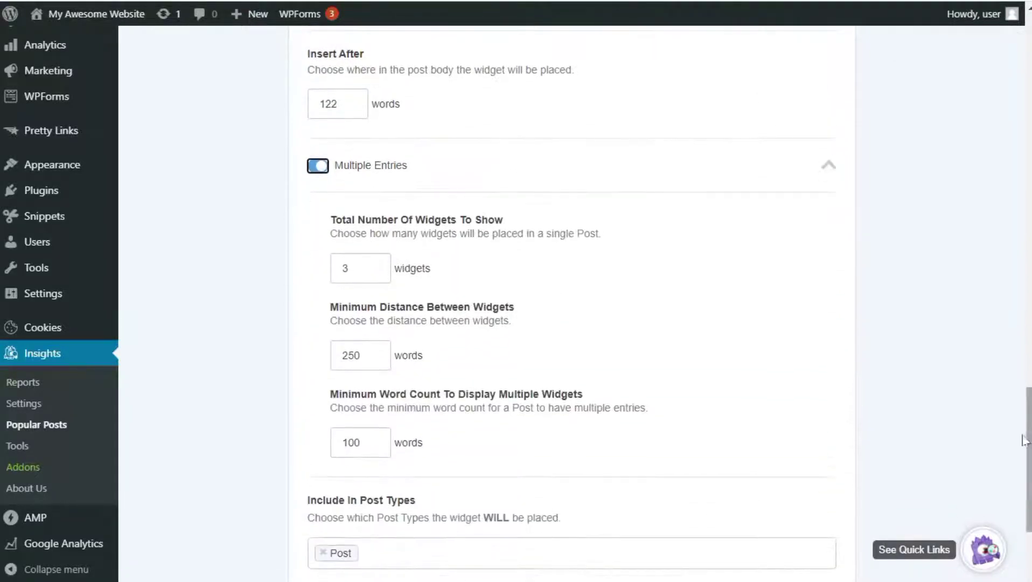
click(373, 353)
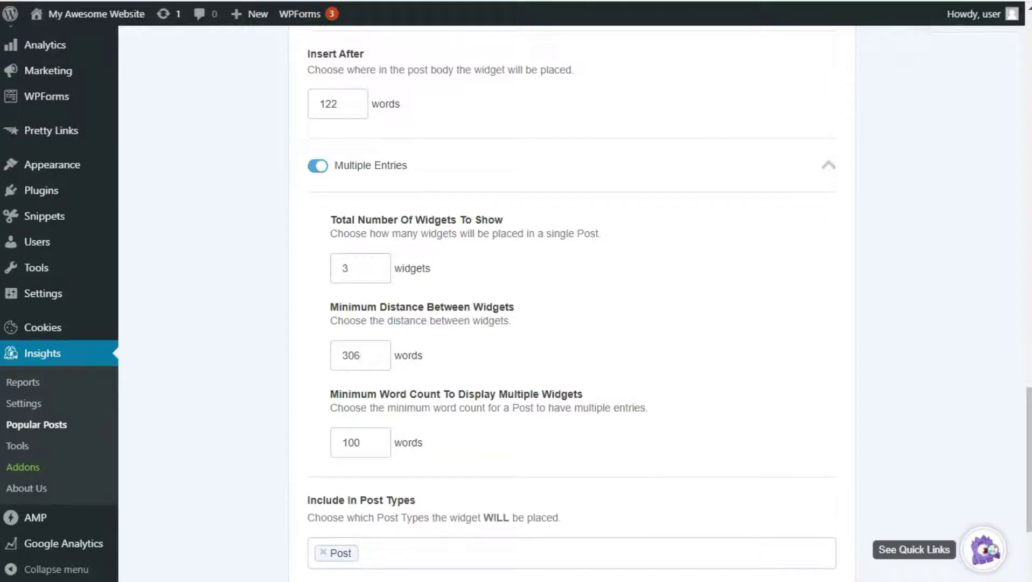
- Limit the included post types to Page, removing Post
scroll(572, 302, down, 4)
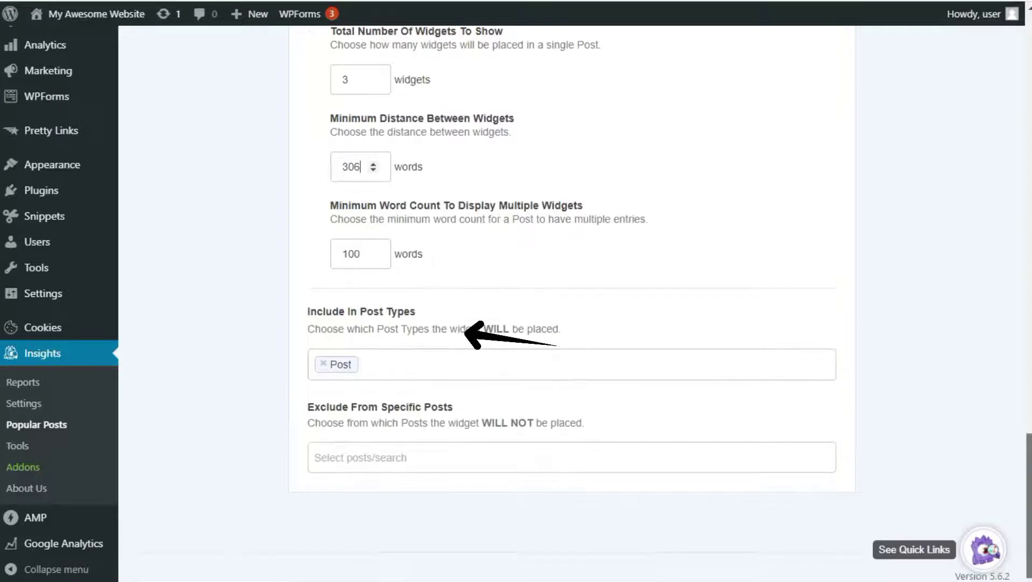
click(467, 372)
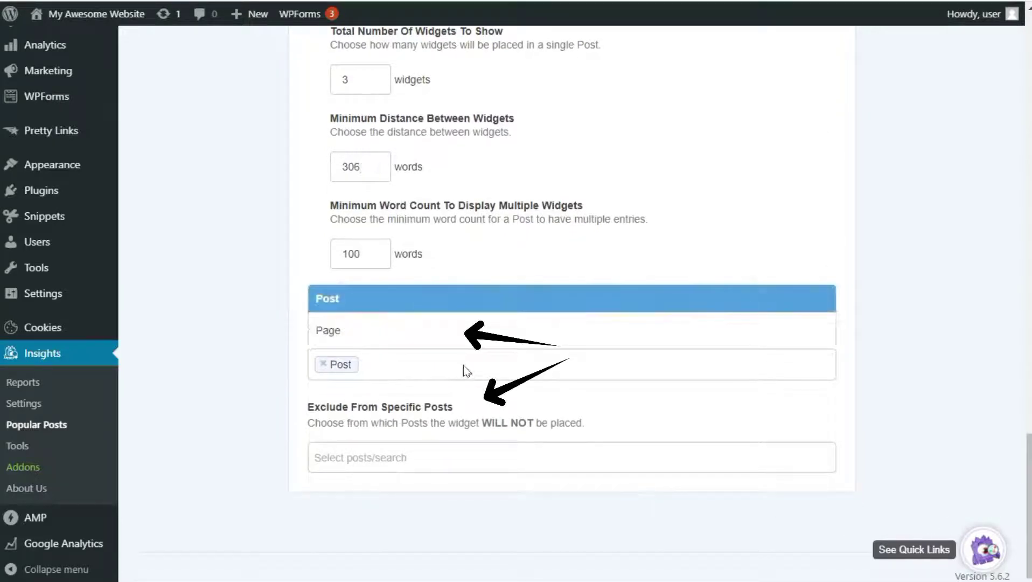
click(375, 331)
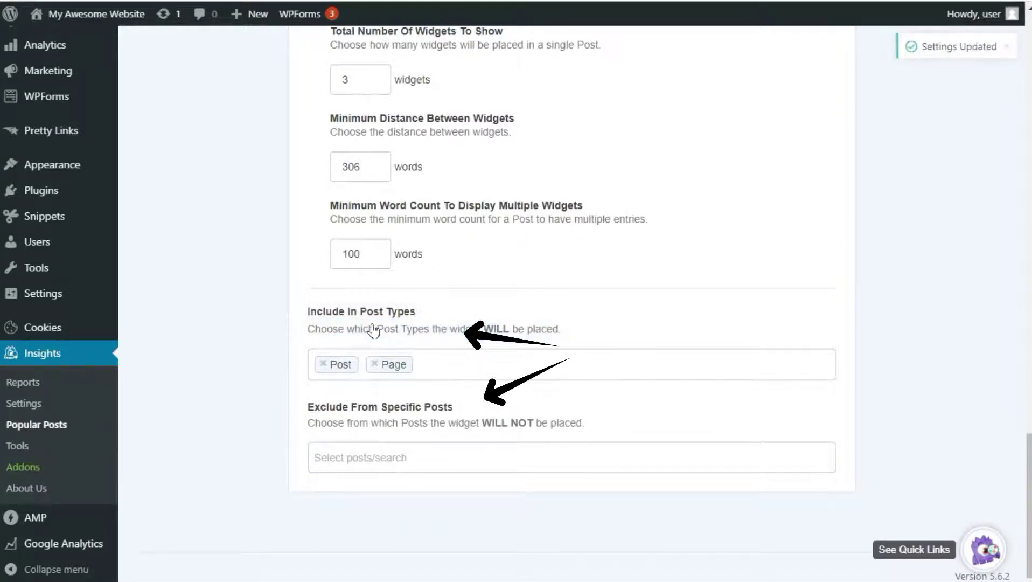
click(323, 364)
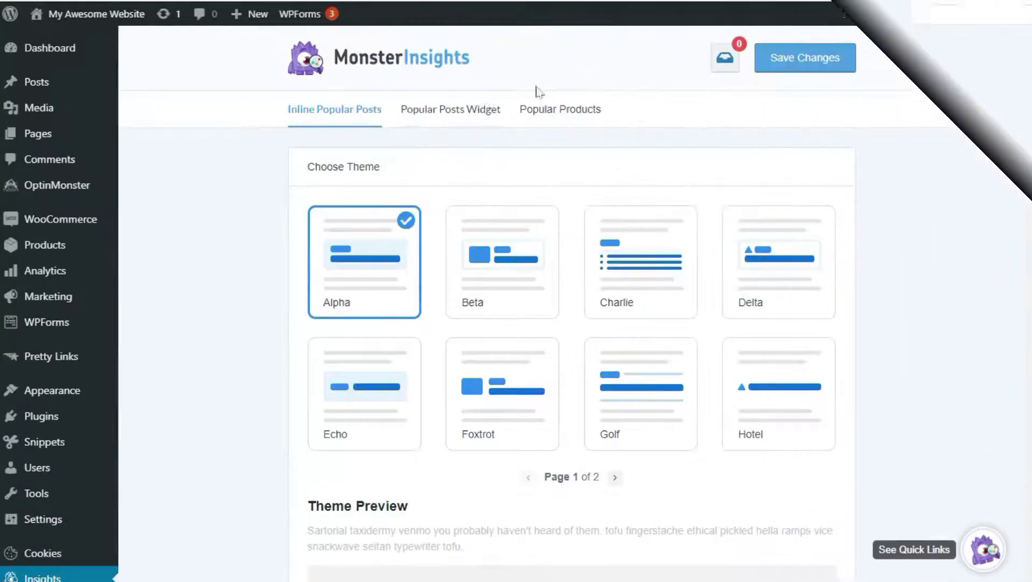
- Set the widget theme to Alpha and insert a Popular Posts block via 'popul' search
click(461, 113)
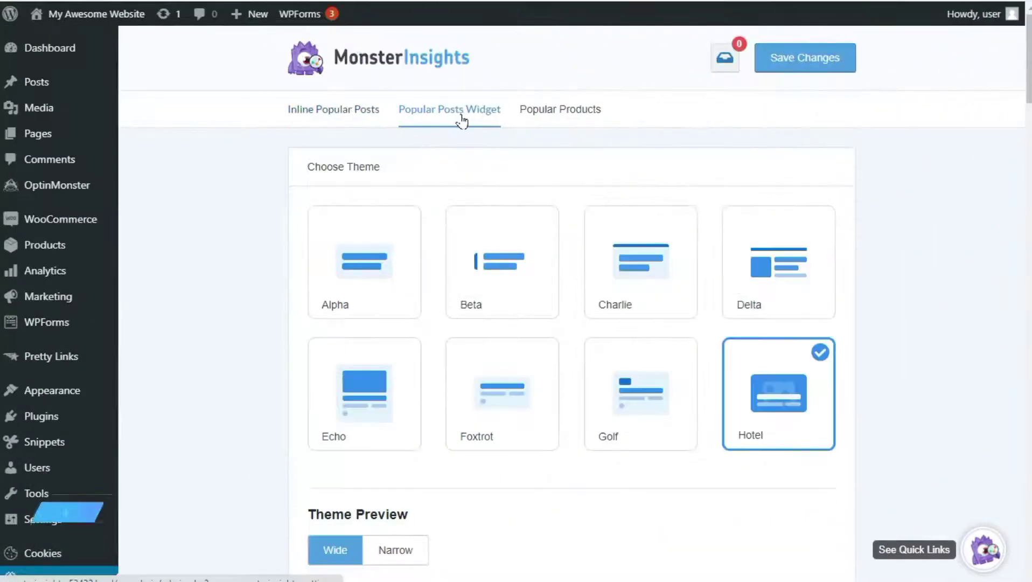
click(358, 248)
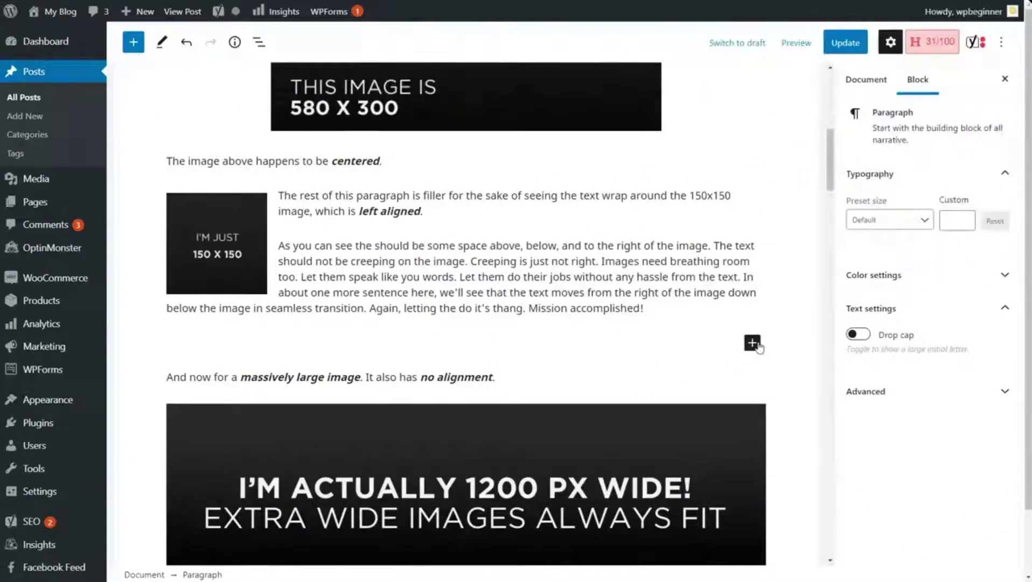
click(753, 344)
text(popul)
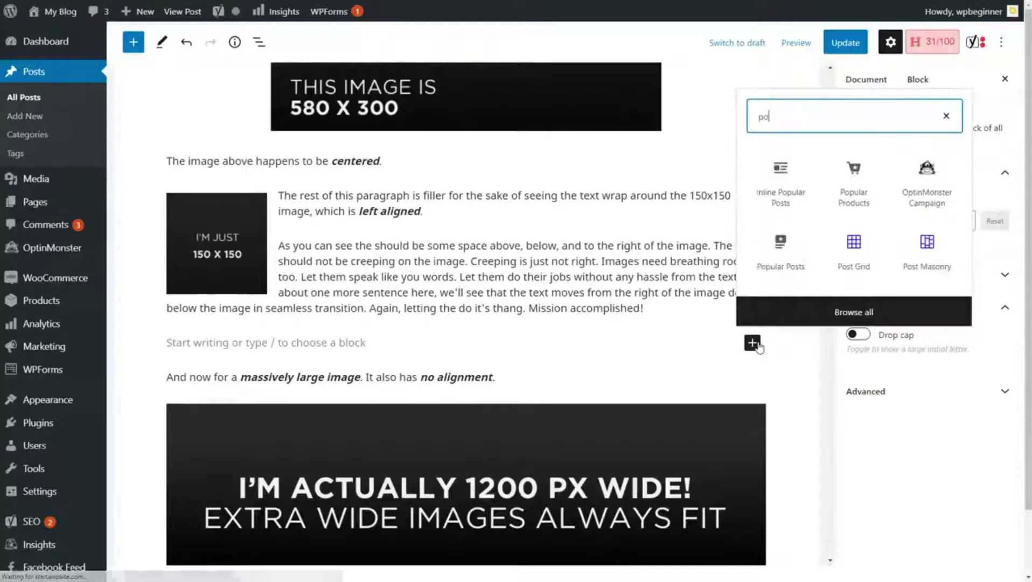
click(779, 258)
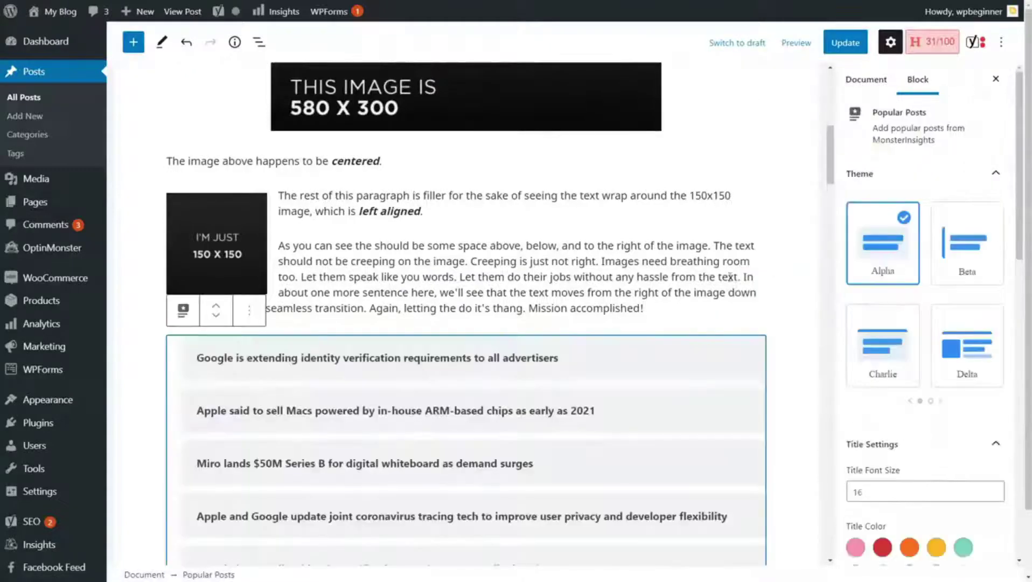
- Cycle the block through Beta, Charlie and Delta themes, ending on Delta
click(953, 258)
click(907, 332)
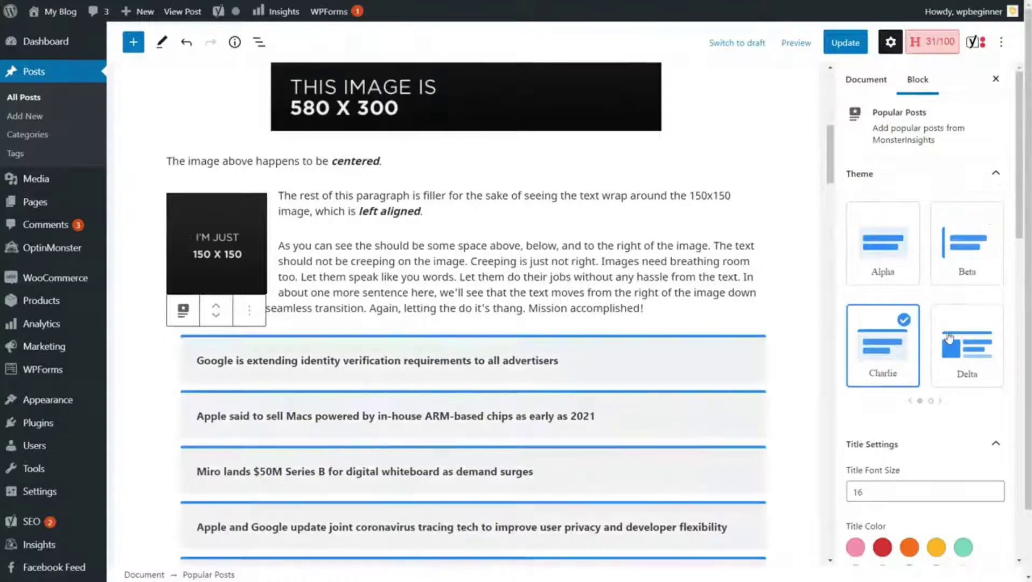
click(950, 337)
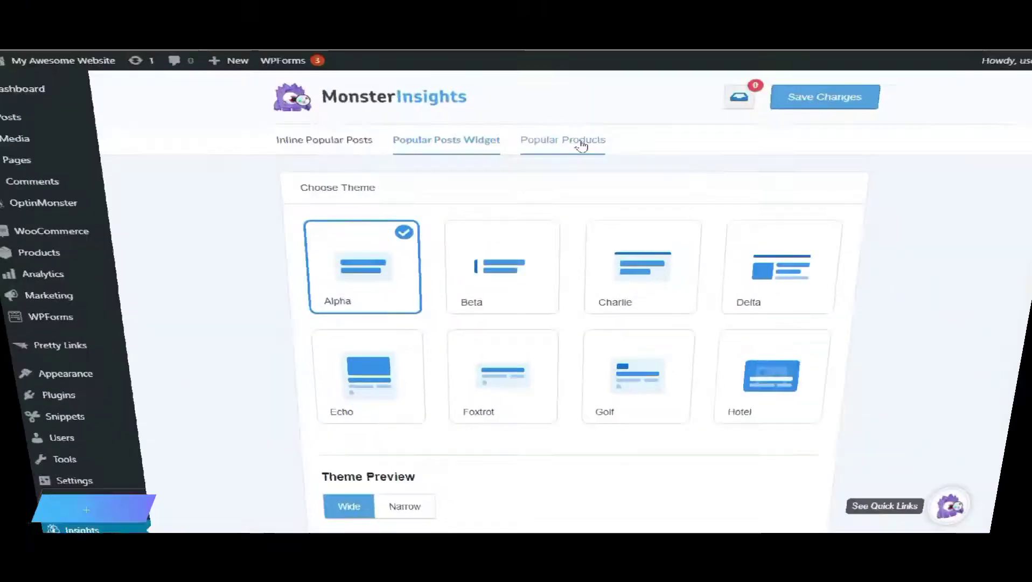
- Insert a Popular Products block and try Beta and Charlie before returning to Alpha
click(561, 110)
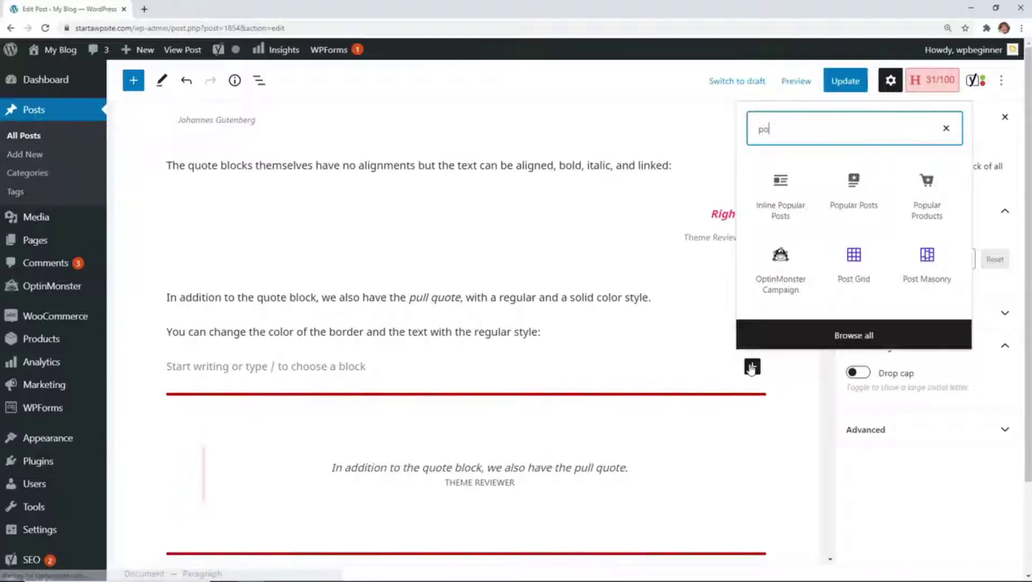
text(p)
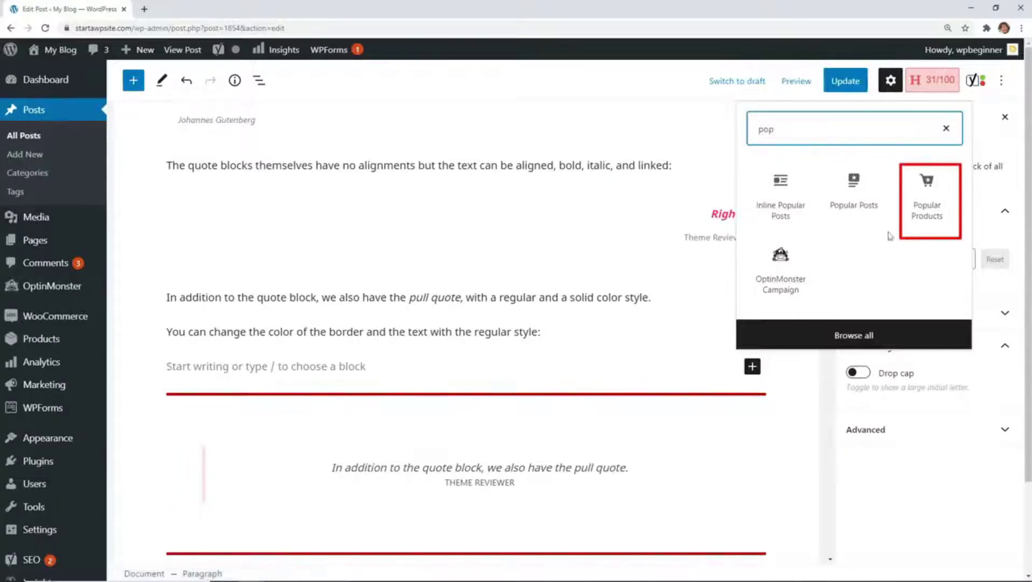
click(927, 197)
scroll(654, 395, down, 4)
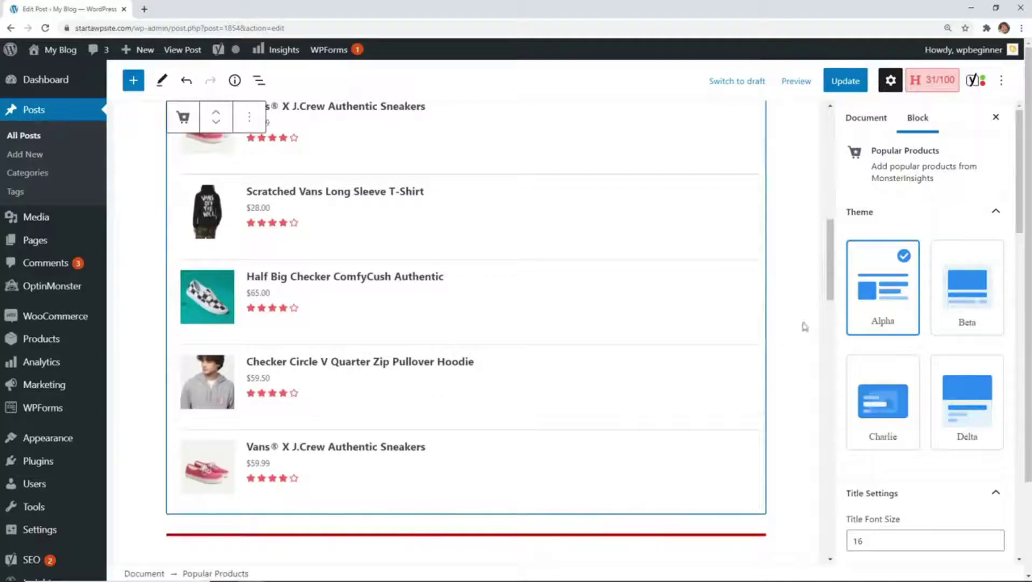
click(944, 299)
click(903, 415)
click(893, 333)
scroll(893, 333, down, 3)
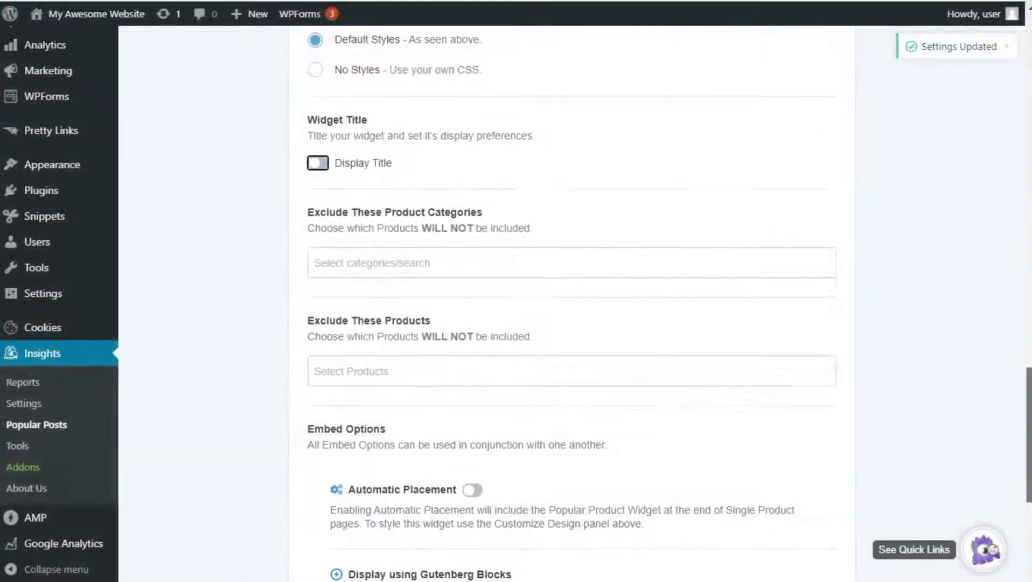
- Turn on Automatic Placement for Popular Products under Embed Options
scroll(571, 302, down, 2)
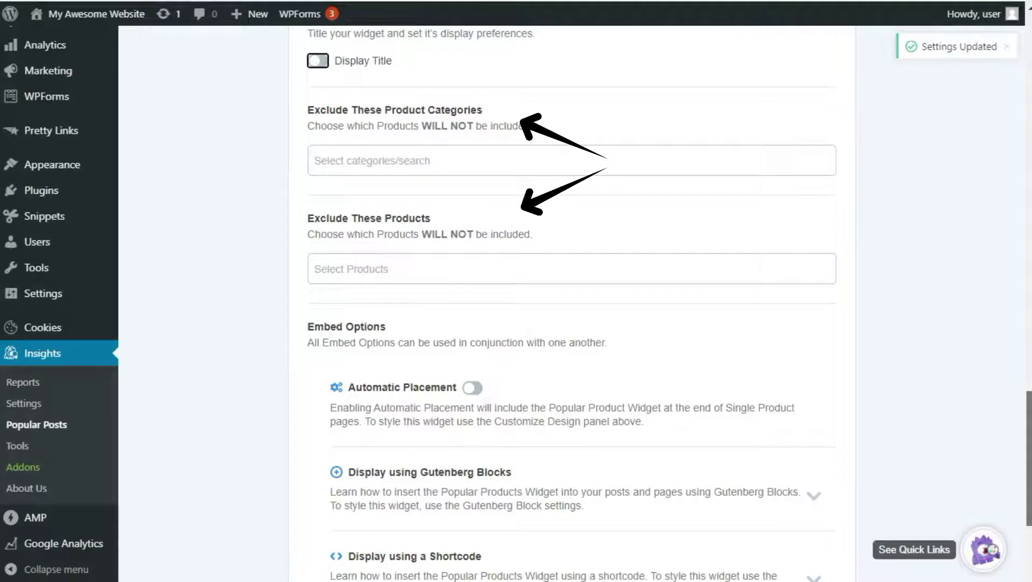
scroll(678, 370, down, 2)
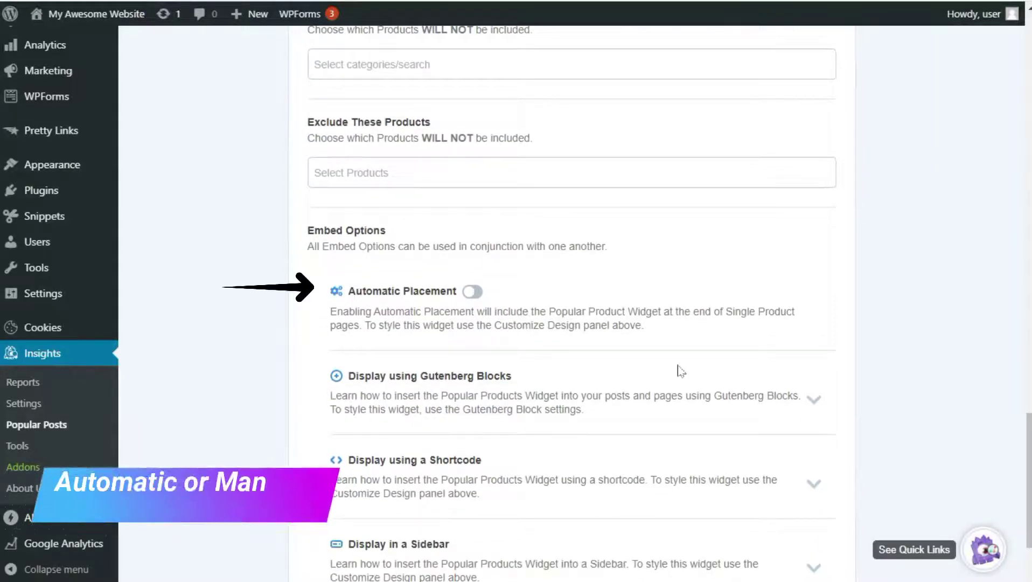
click(473, 291)
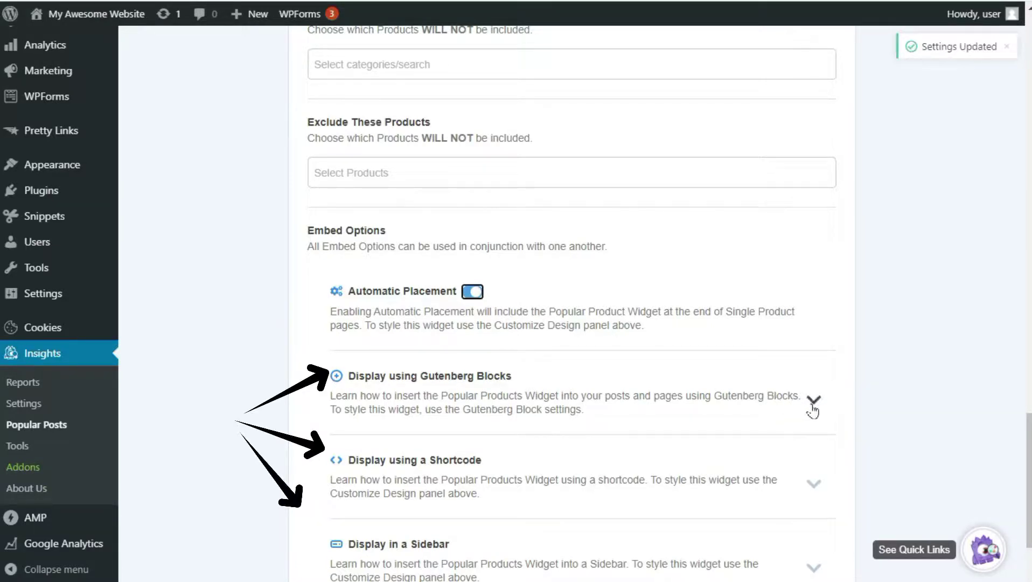
scroll(812, 412, down, 3)
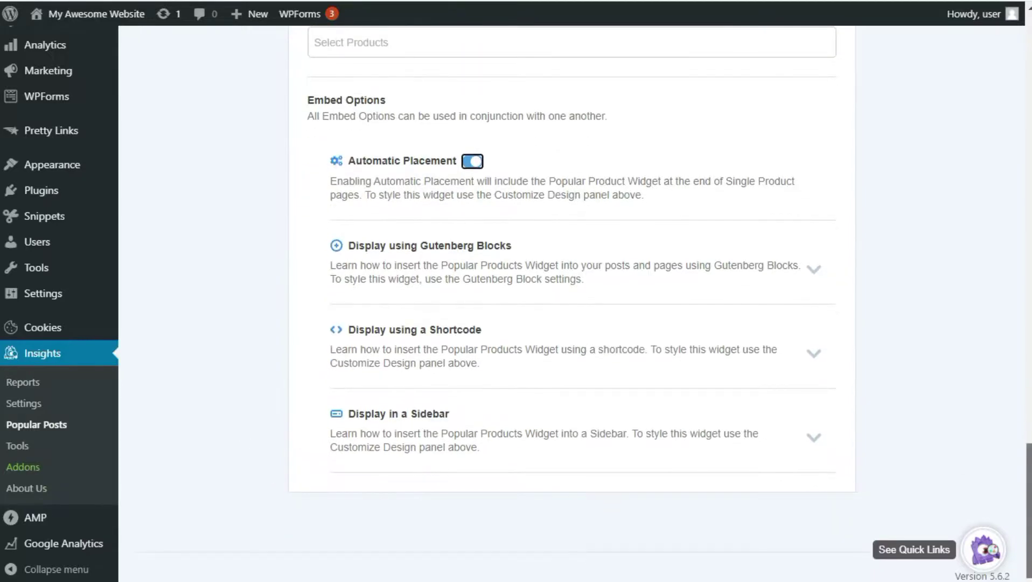